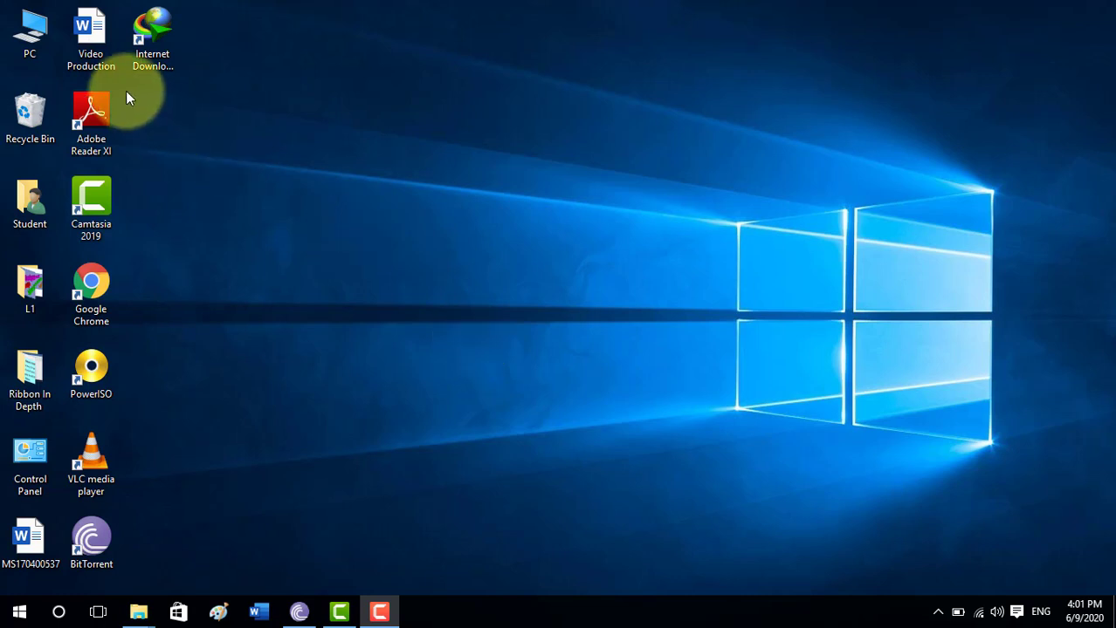
# Step: Open the Video Production document from the desktop and show its recent-documents list with Ctrl+O
pyautogui.doubleClick(95, 64)
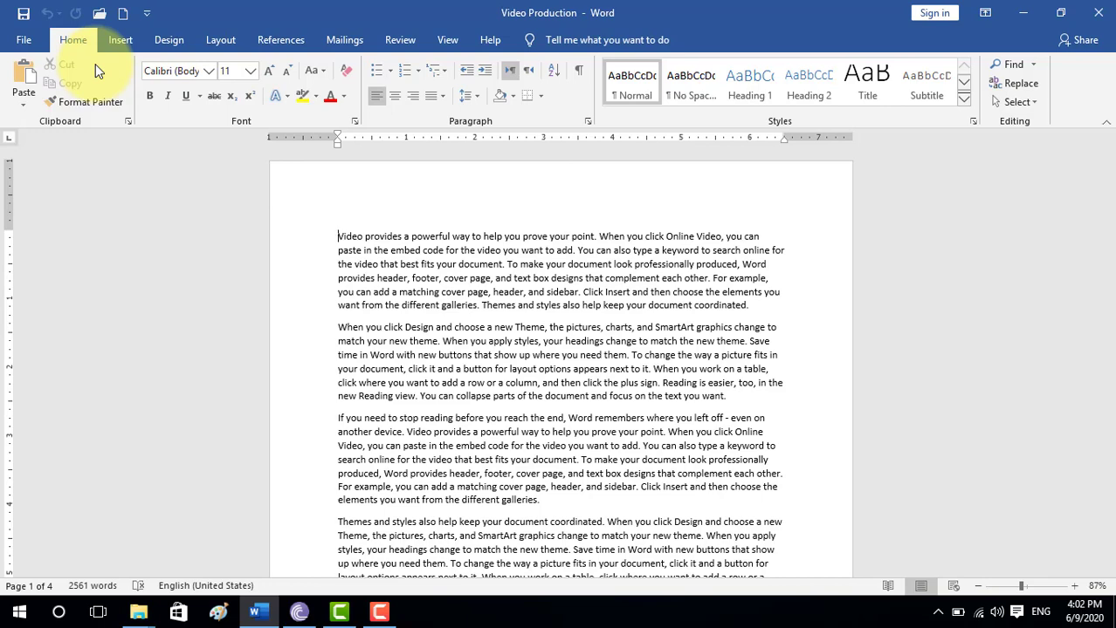
pyautogui.hotkey('ctrl', 'o')
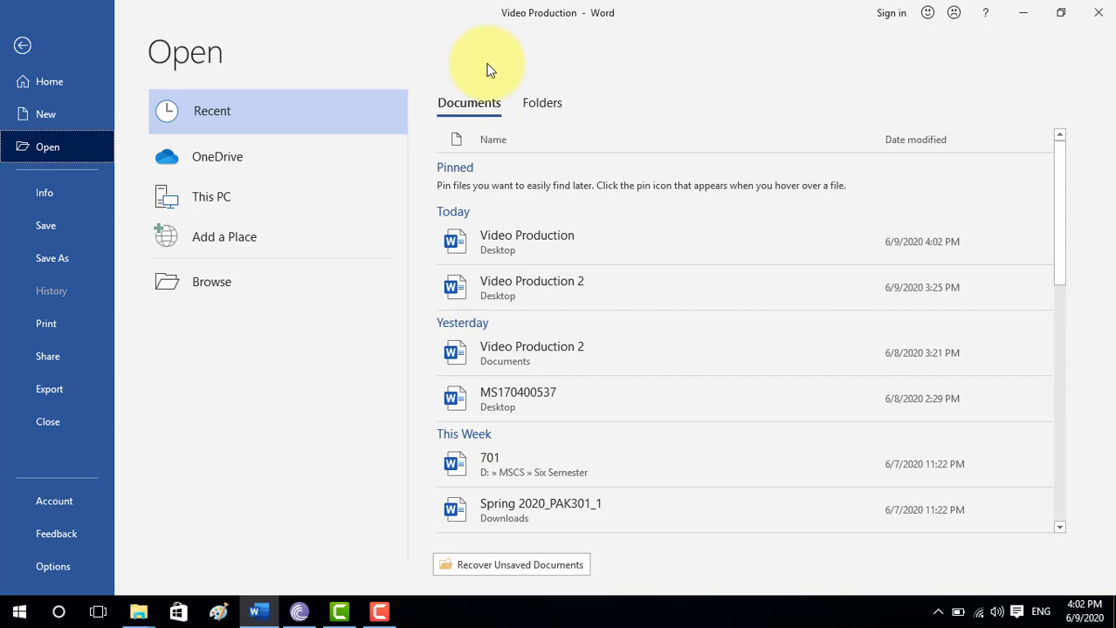
# Step: Exit the Open page, revisit File > Open, then go back to the Video Production text
pyautogui.press('Escape')
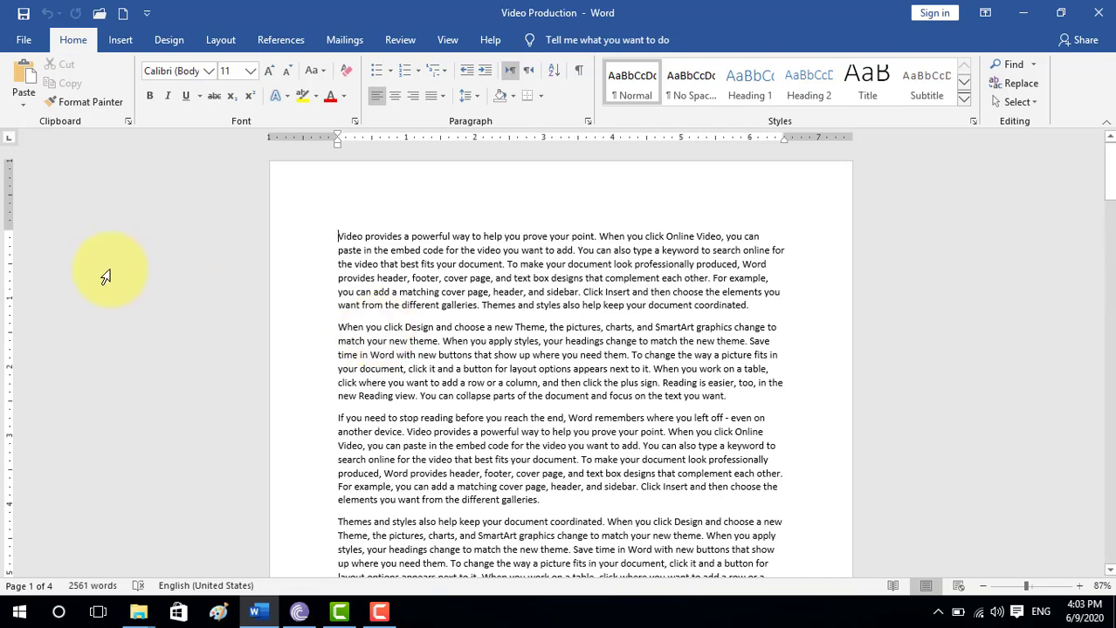
pyautogui.click(25, 40)
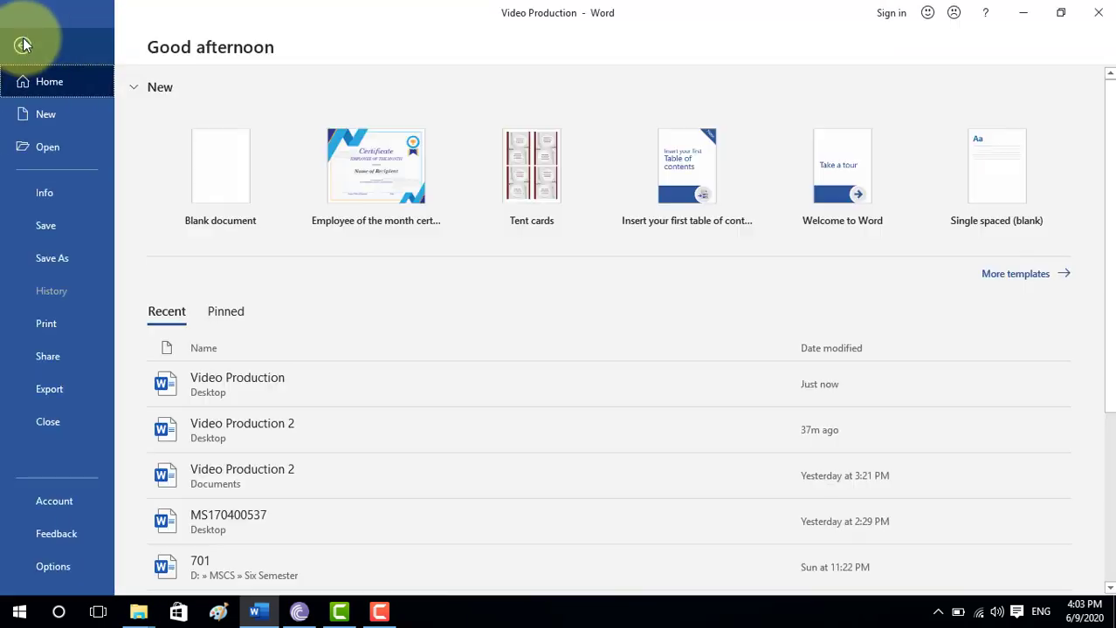
pyautogui.click(44, 149)
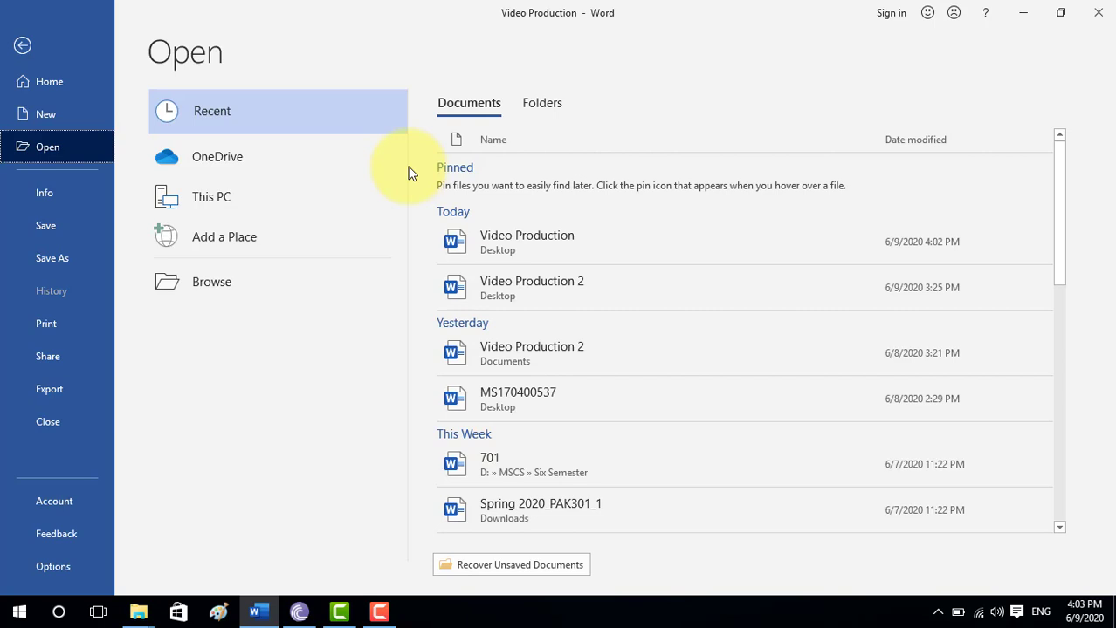
pyautogui.click(23, 45)
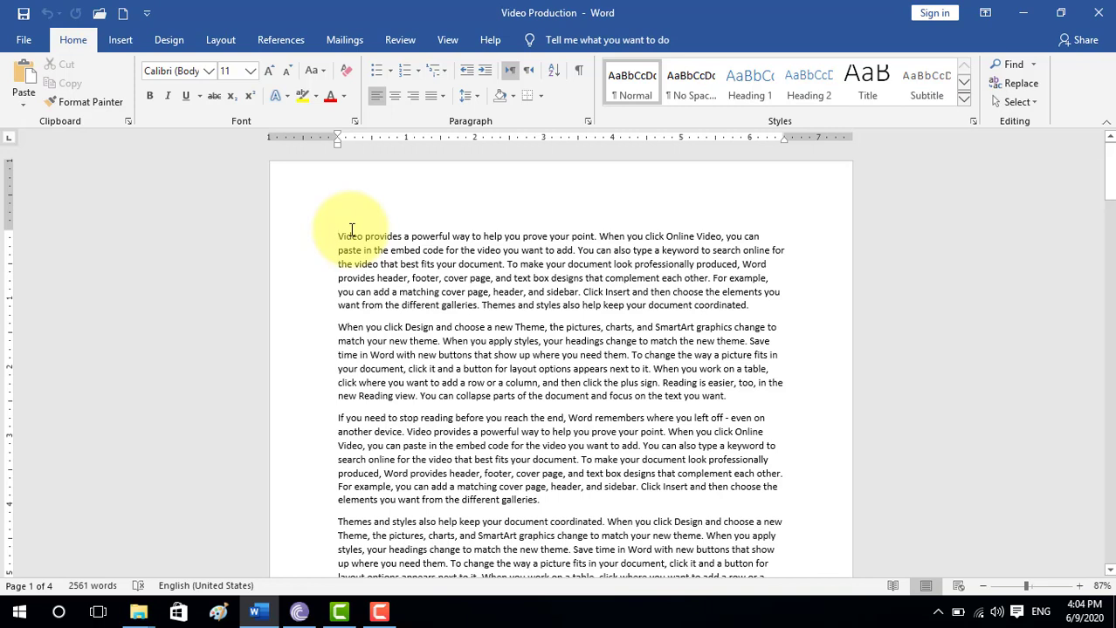
# Step: Dismiss the Quick Access Toolbar options list unchanged, then show recent documents via the toolbar's Open icon
pyautogui.click(145, 15)
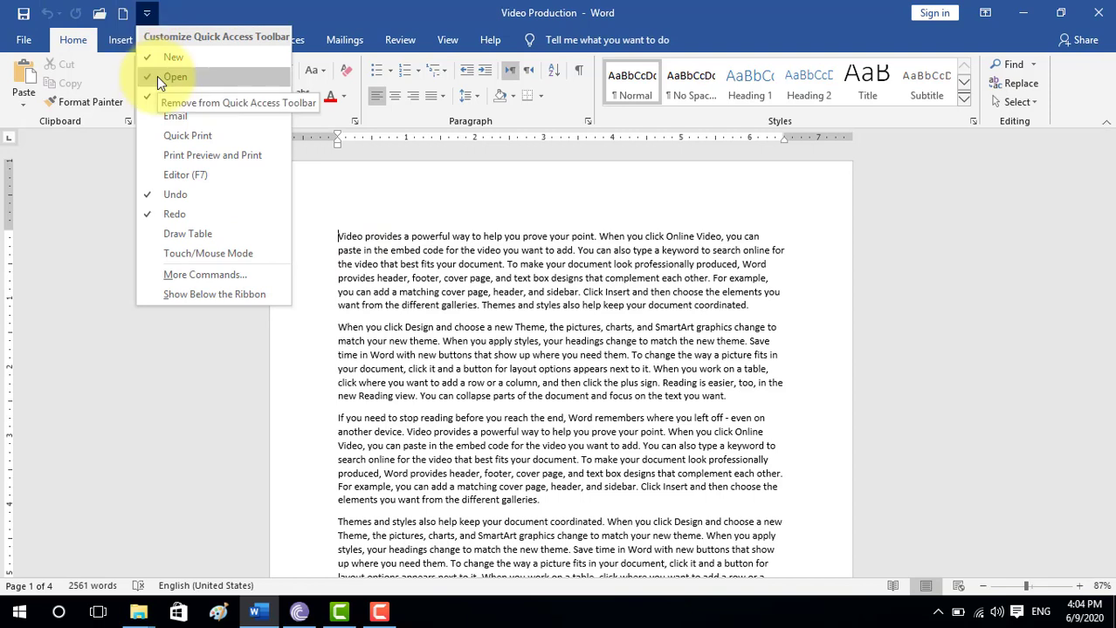
pyautogui.click(308, 196)
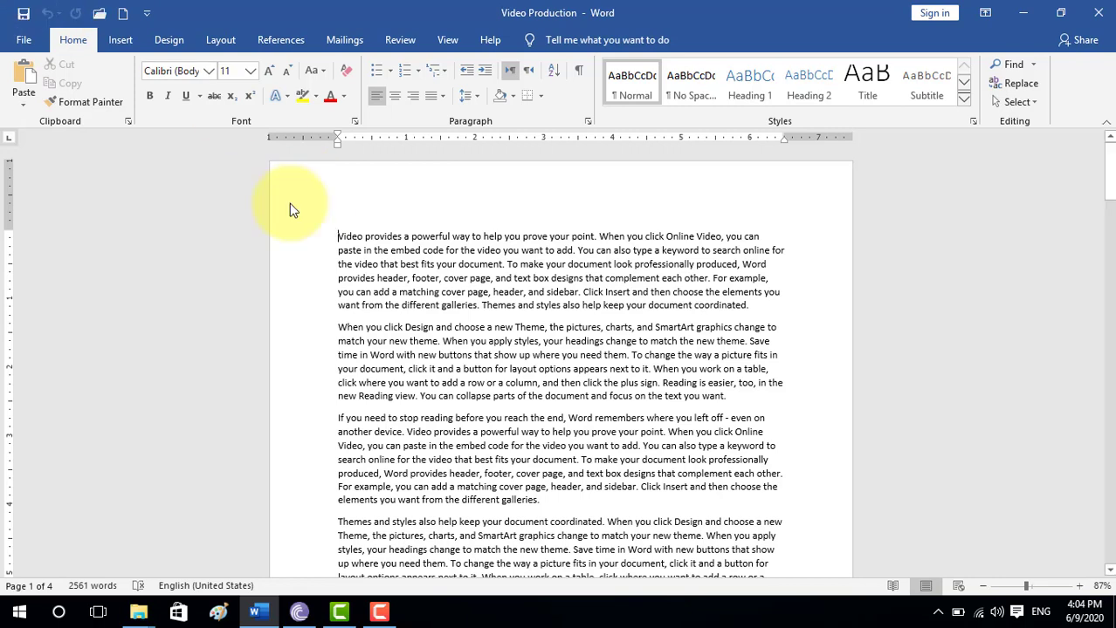
pyautogui.click(99, 14)
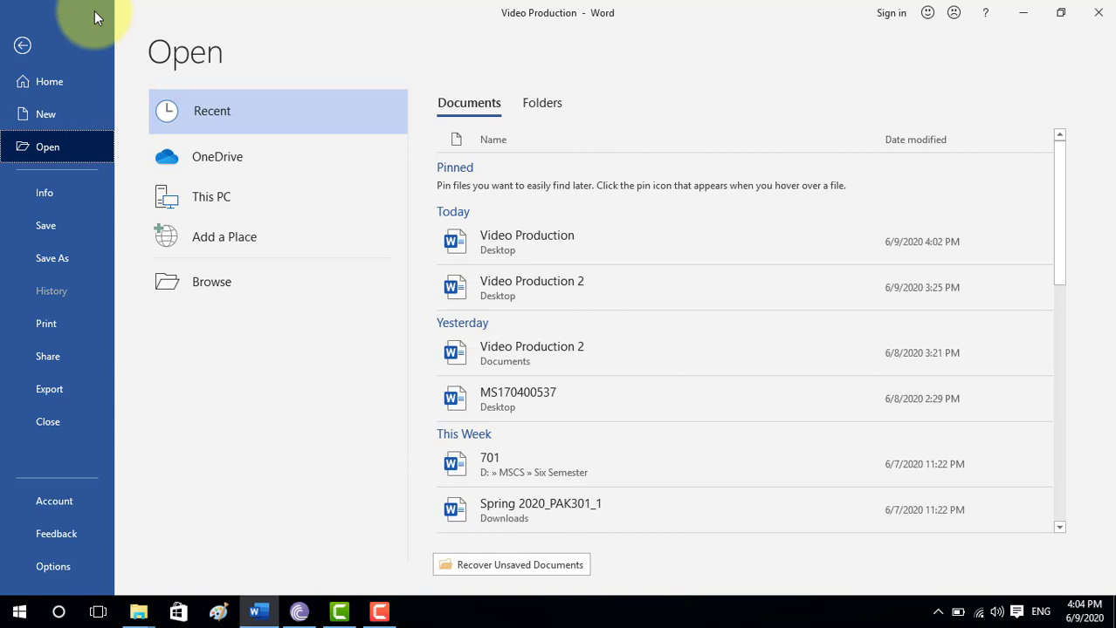
# Step: Go back from Backstage to the four-page Video Production document
pyautogui.click(22, 44)
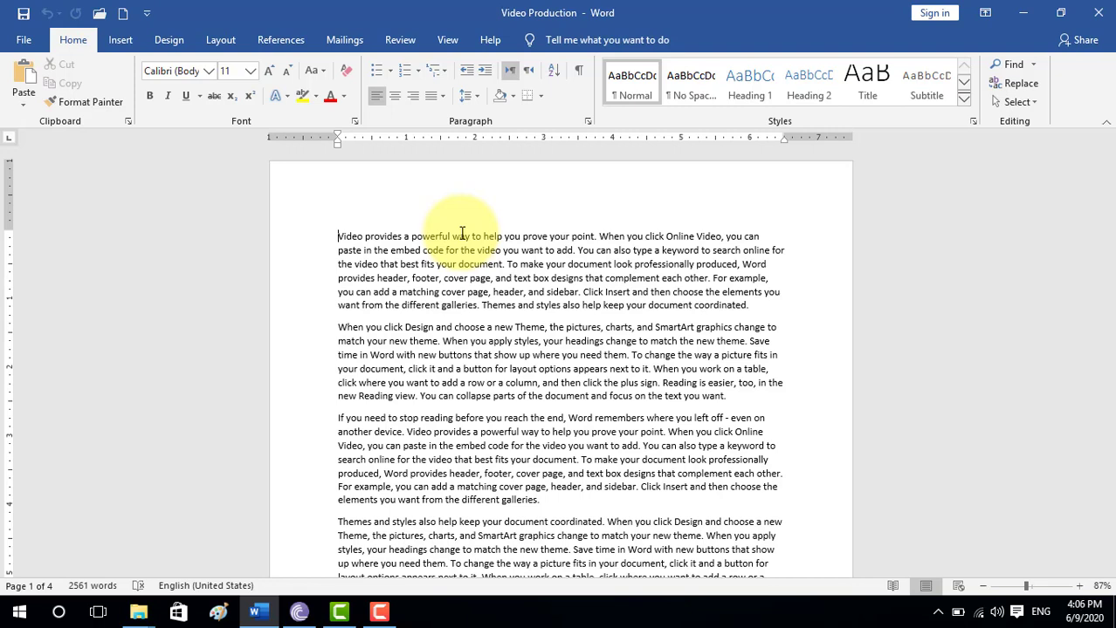
pyautogui.click(893, 586)
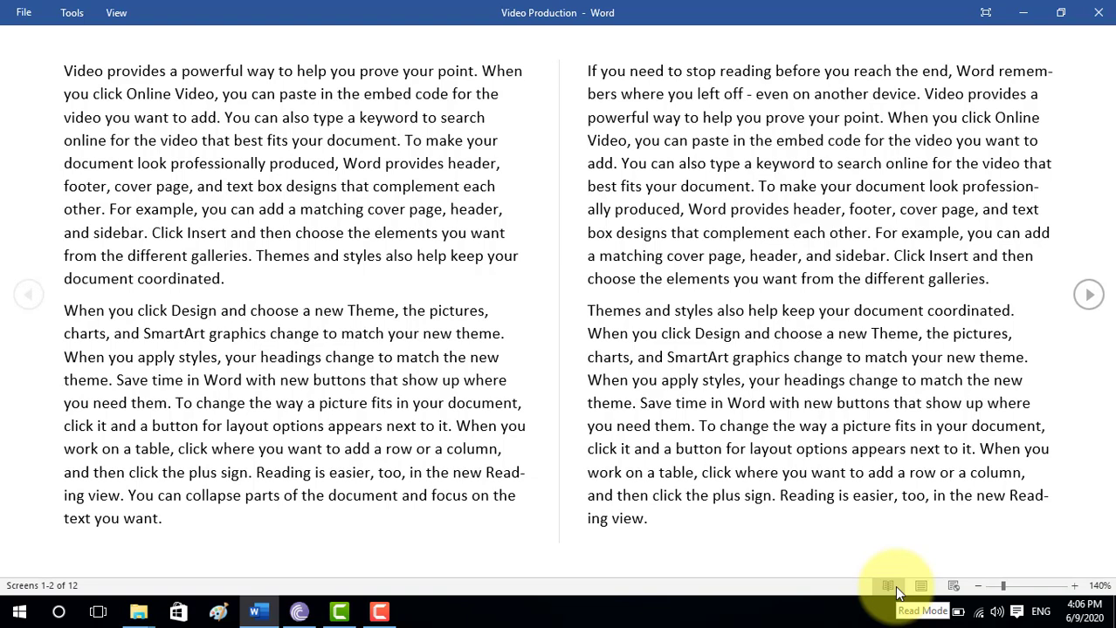
pyautogui.click(1087, 297)
pyautogui.click(1087, 297)
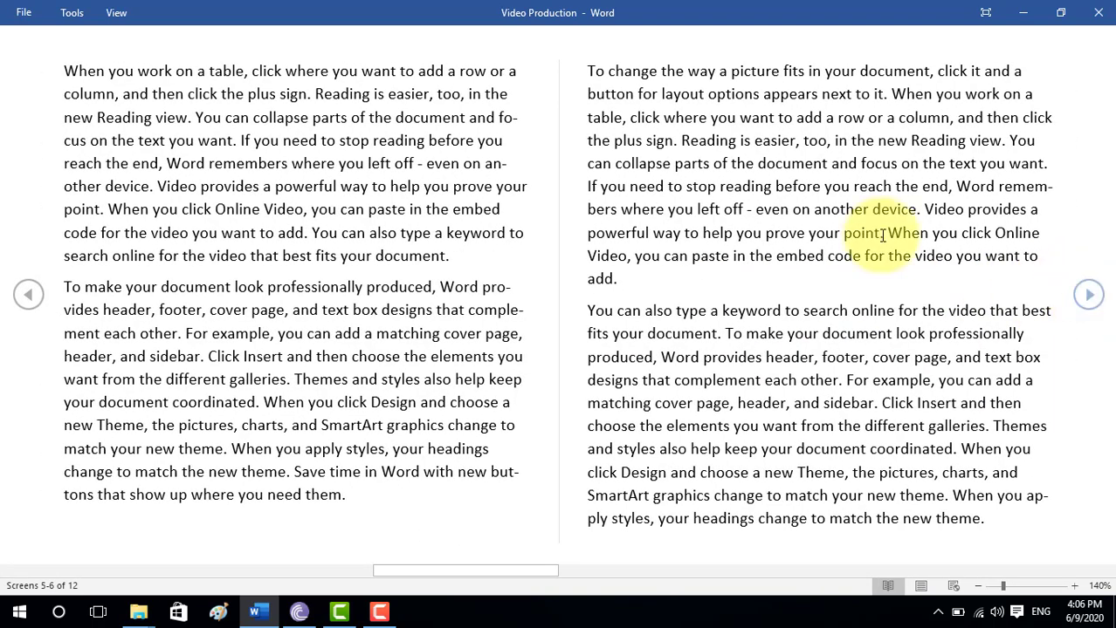
pyautogui.click(26, 298)
pyautogui.click(26, 297)
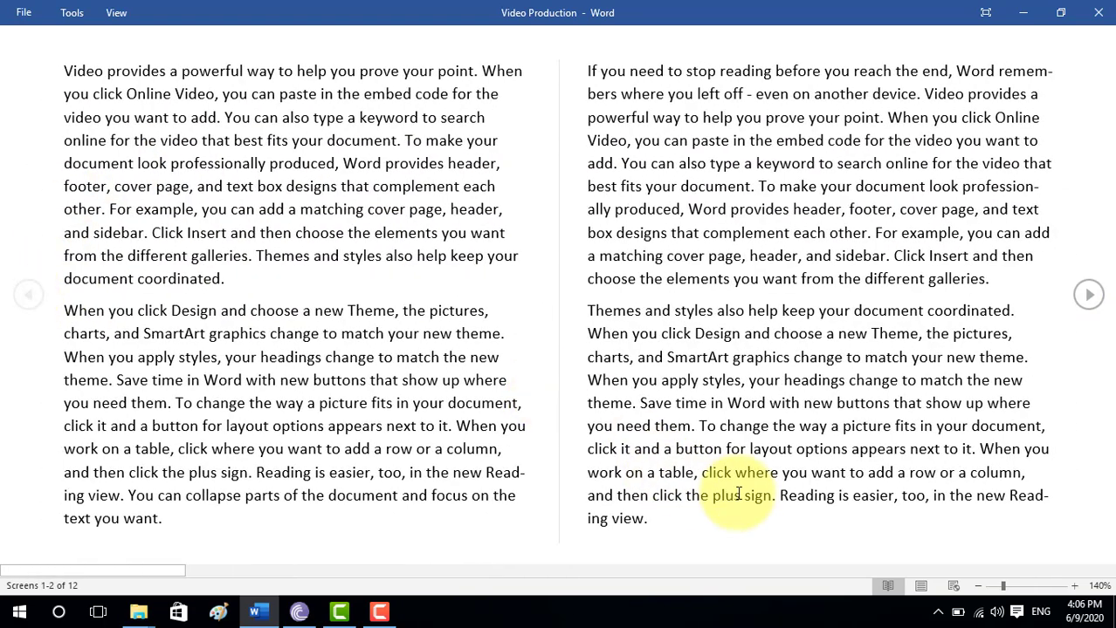
pyautogui.click(916, 594)
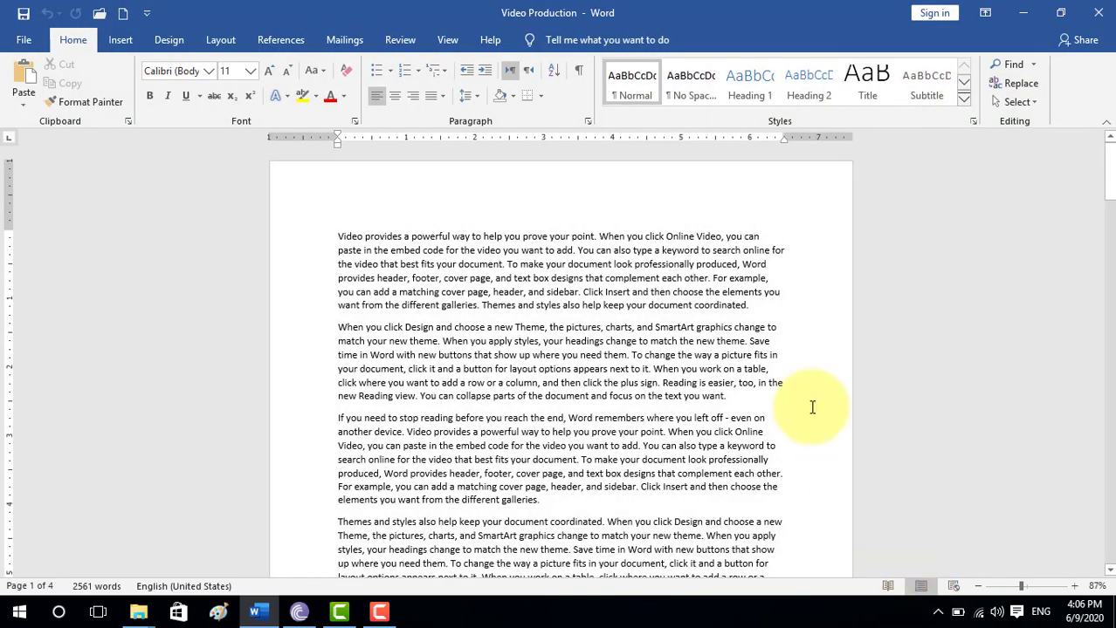
pyautogui.click(441, 43)
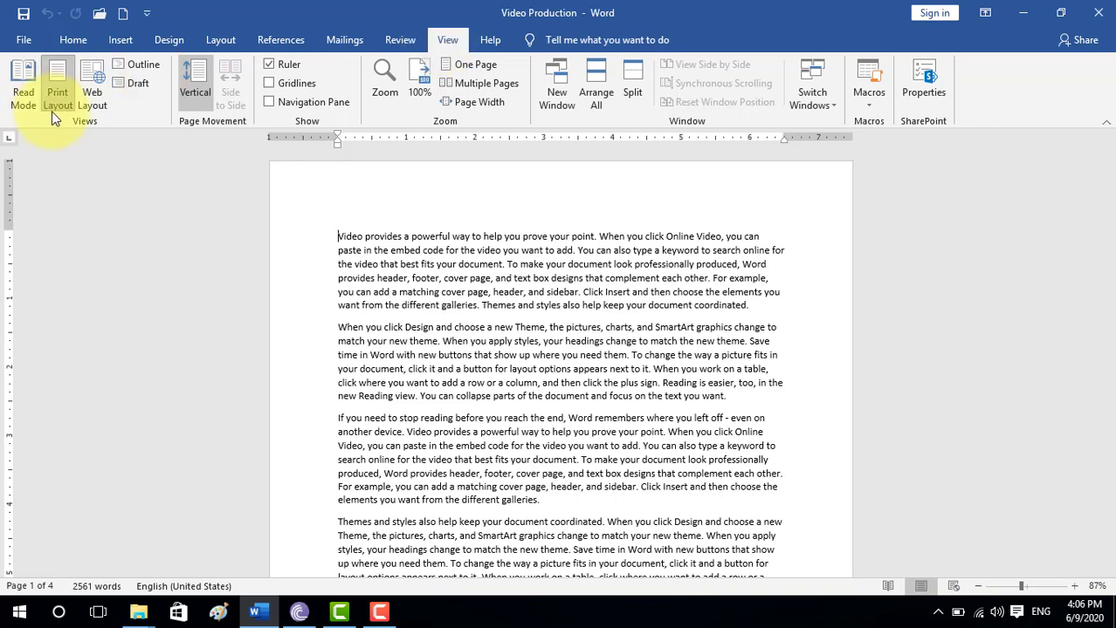
pyautogui.click(31, 97)
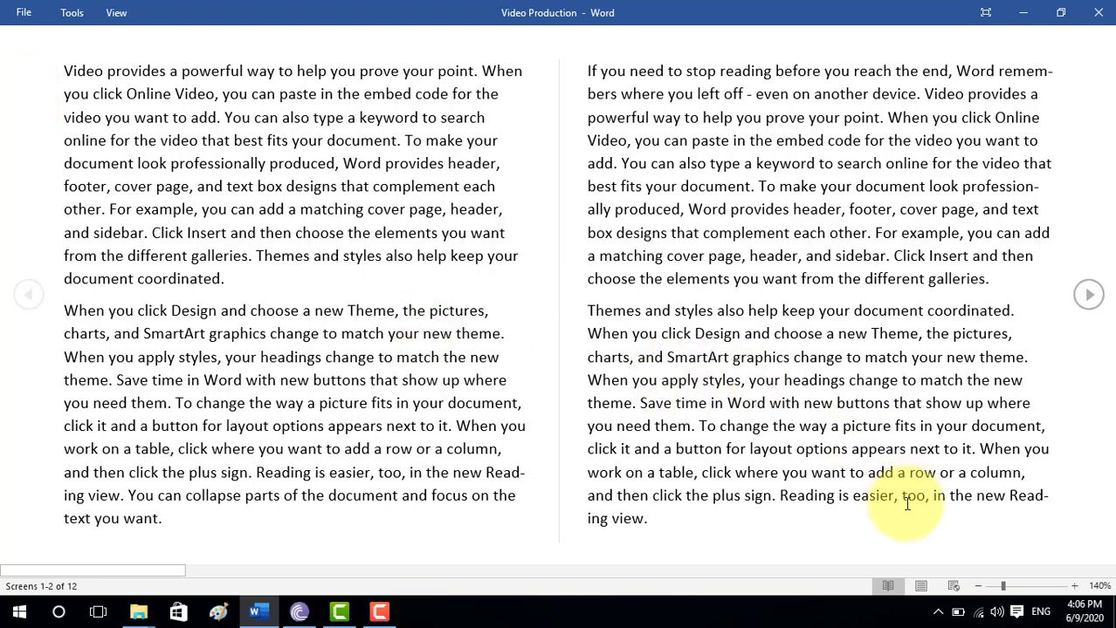
pyautogui.click(920, 586)
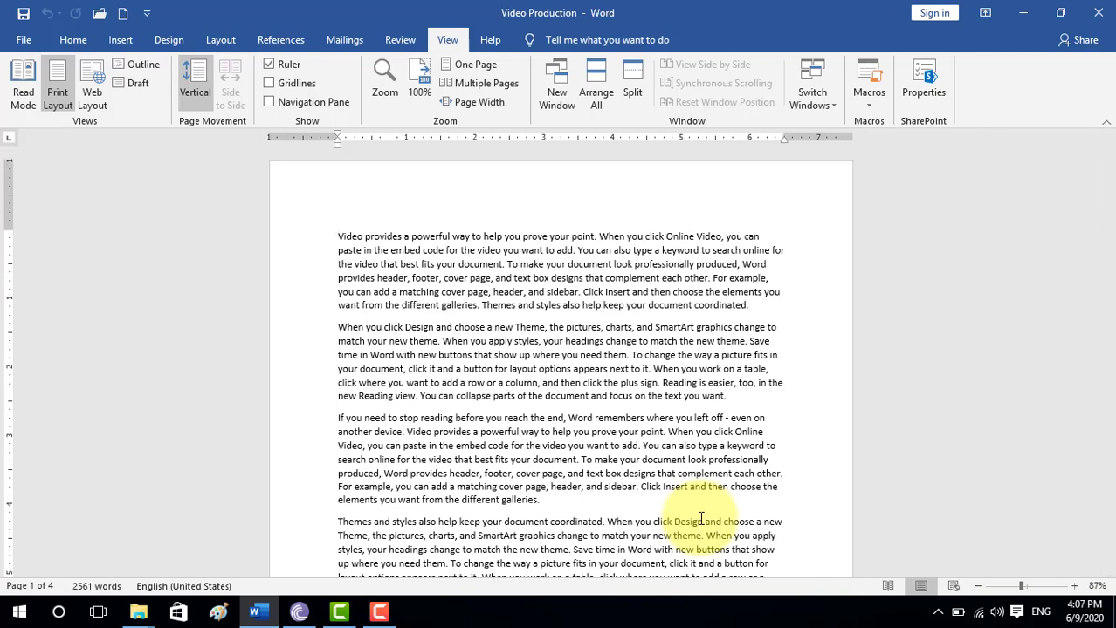
pyautogui.click(953, 588)
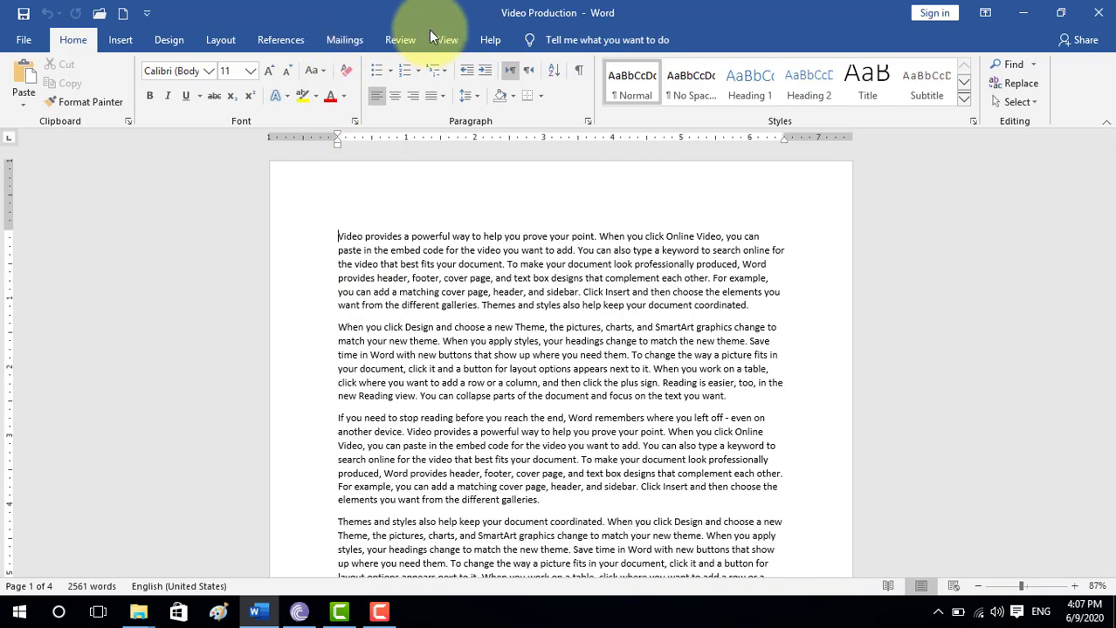
# Step: Switch Video Production to Web Layout from the View tab, then back to Print Layout with Ctrl+Alt+P
pyautogui.click(441, 37)
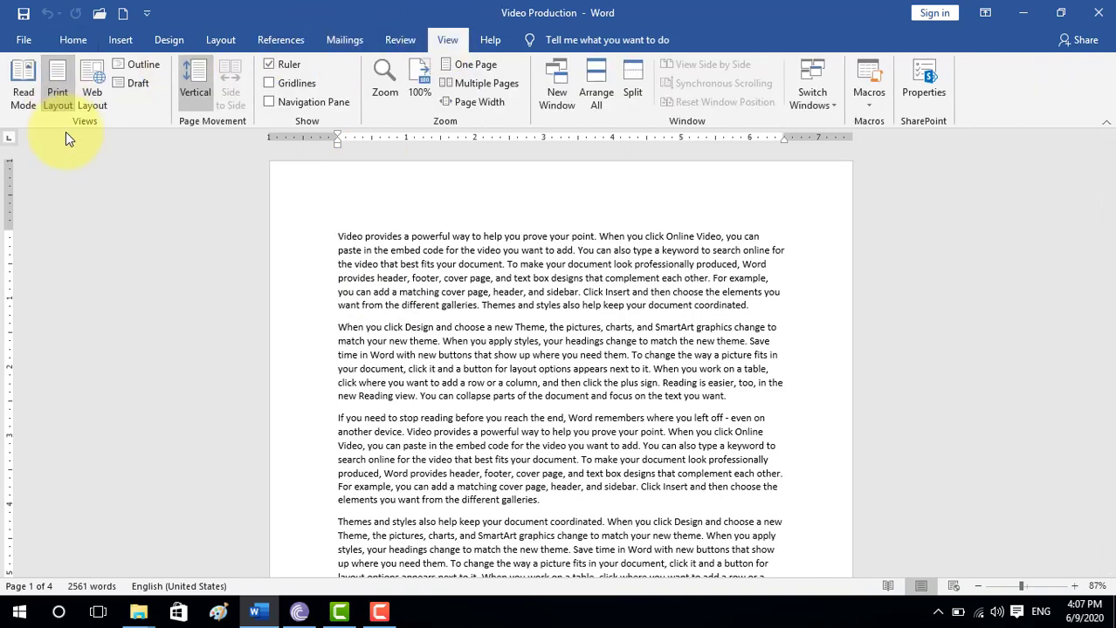
pyautogui.click(93, 73)
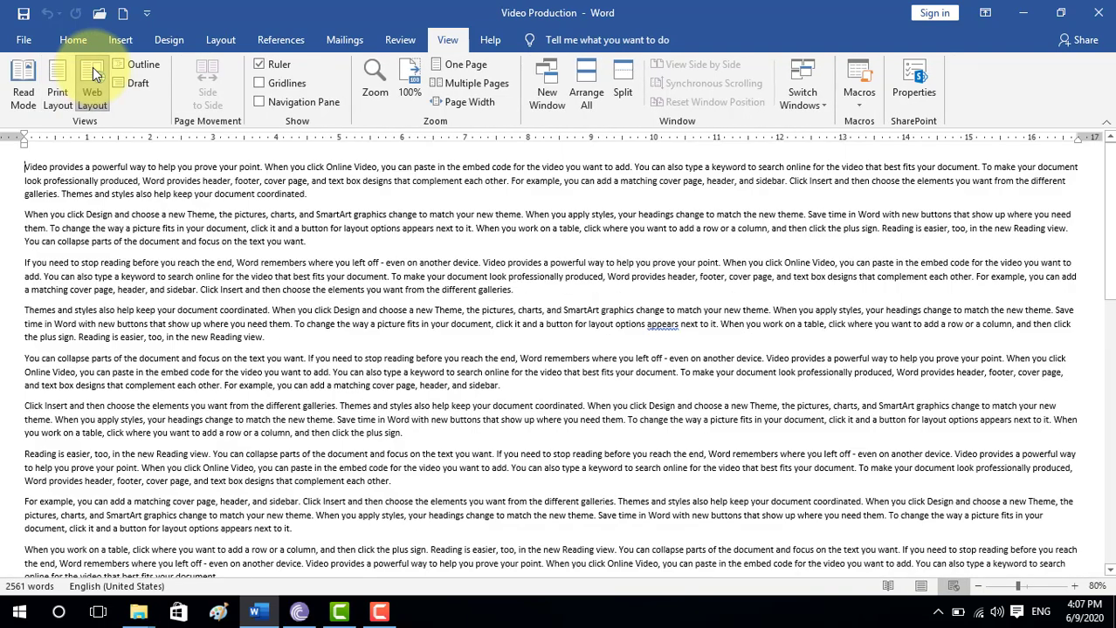
pyautogui.hotkey('ctrl', 'alt', 'p')
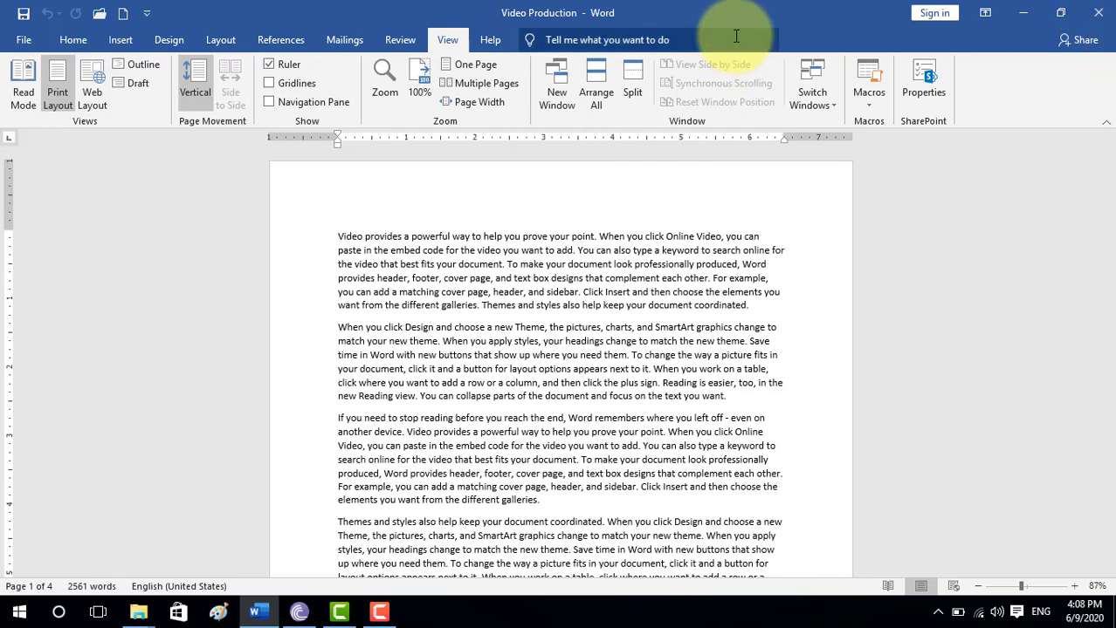
# Step: Close Video Production with Ctrl+W and return from the File screen to the empty Word window
pyautogui.hotkey('ctrl', 'w')
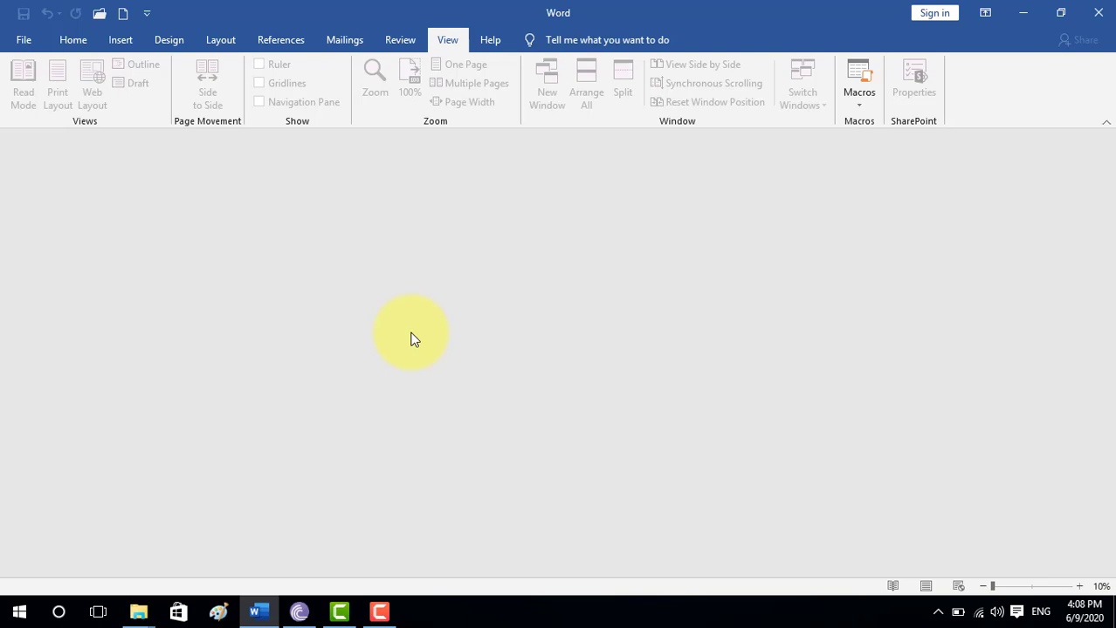
pyautogui.click(23, 40)
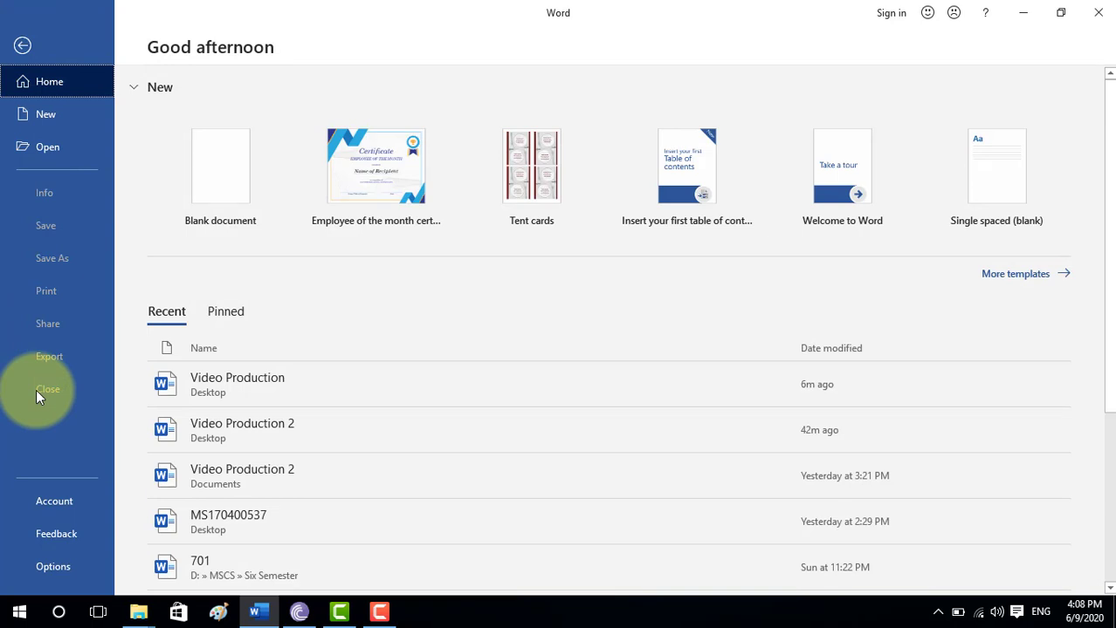
pyautogui.click(21, 46)
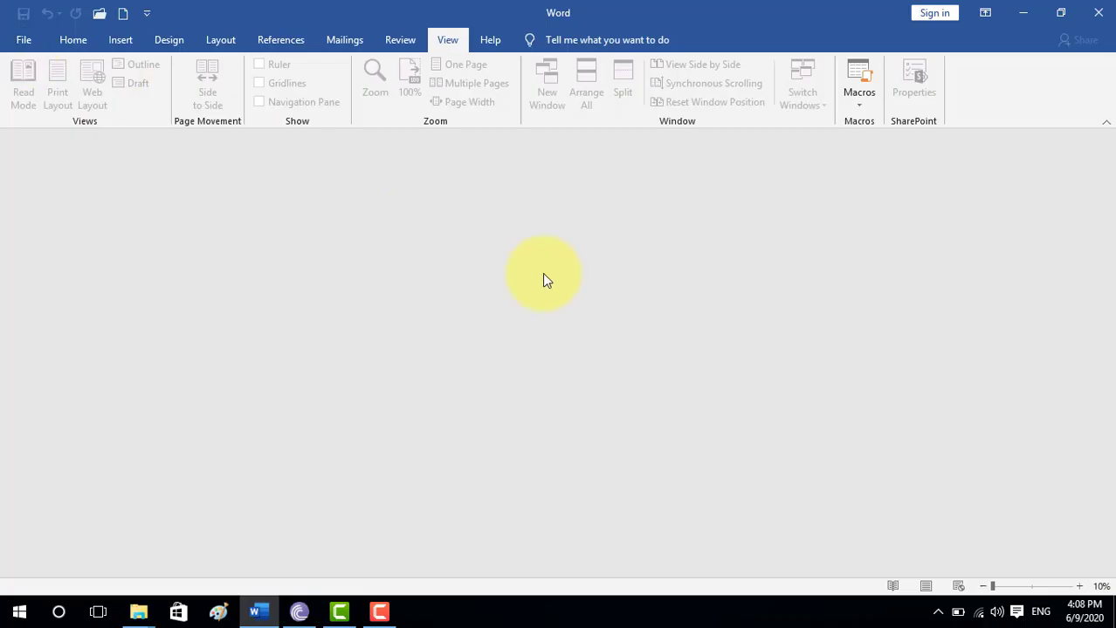